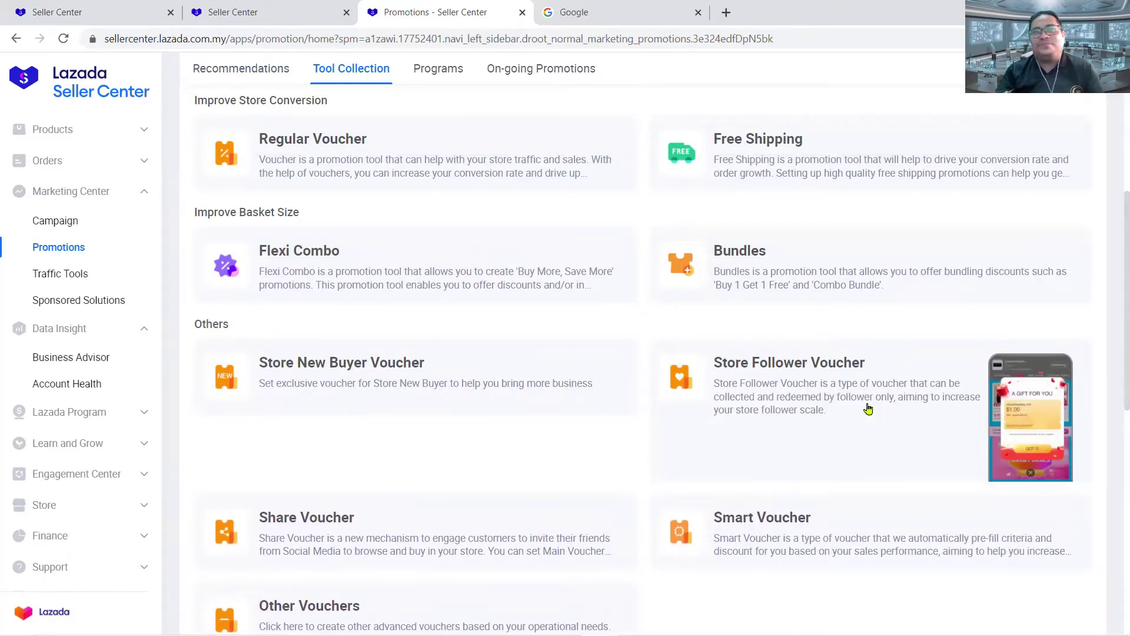
# Browse the promotion tool collection, then open the Regular Voucher tool and start creating a new voucher
pyautogui.scroll(-2, 866, 410)
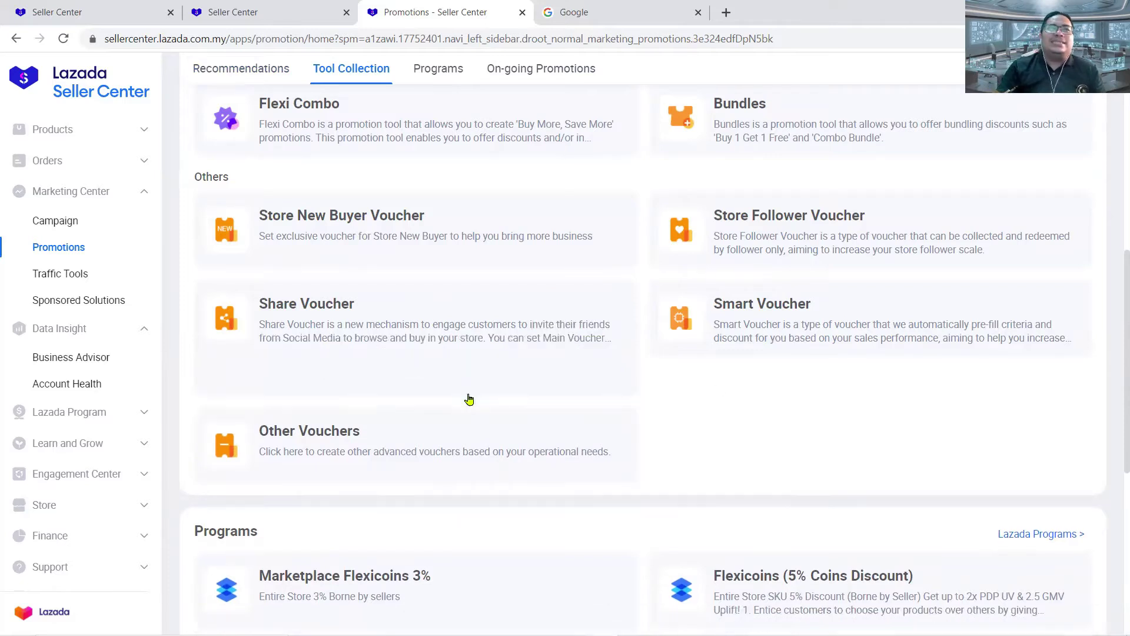
pyautogui.moveTo(872, 361)
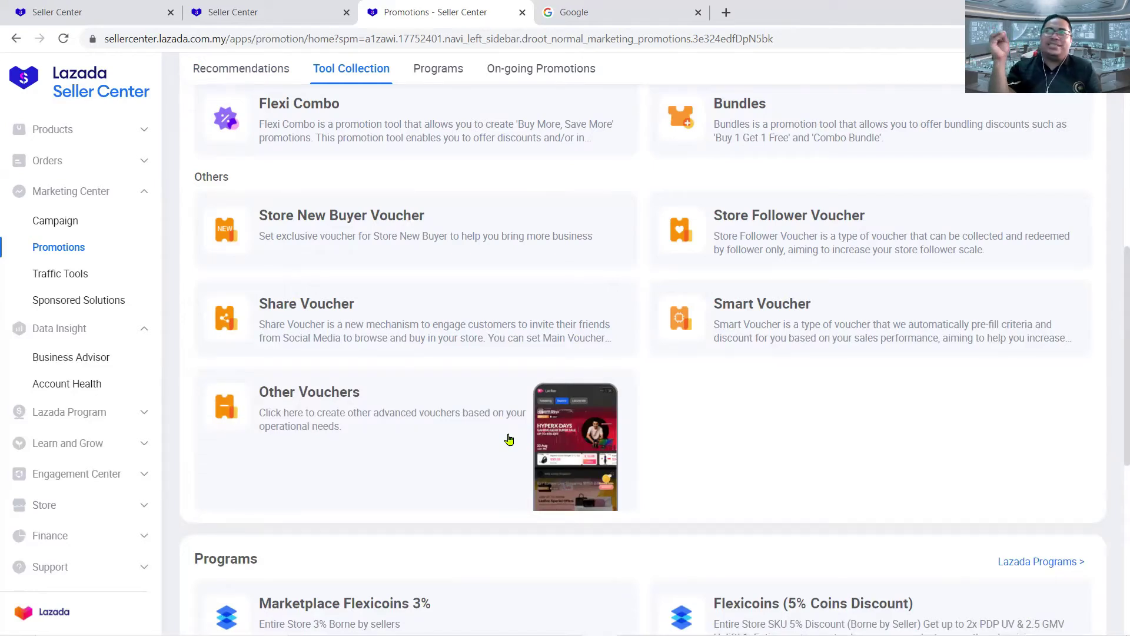
pyautogui.scroll(1, 509, 440)
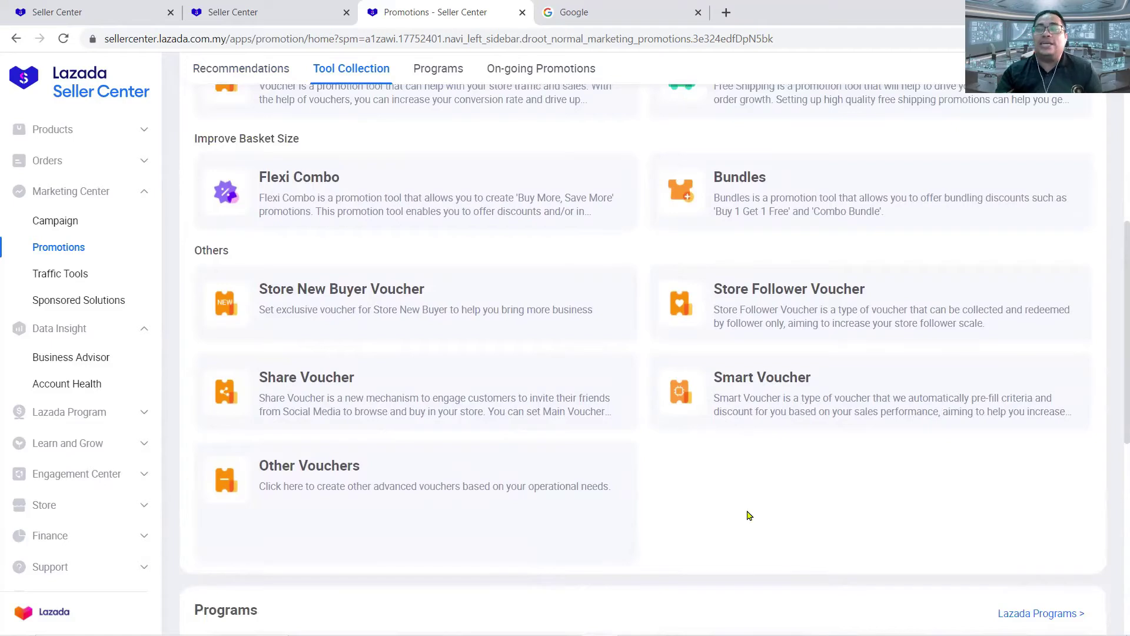
pyautogui.scroll(1, 749, 516)
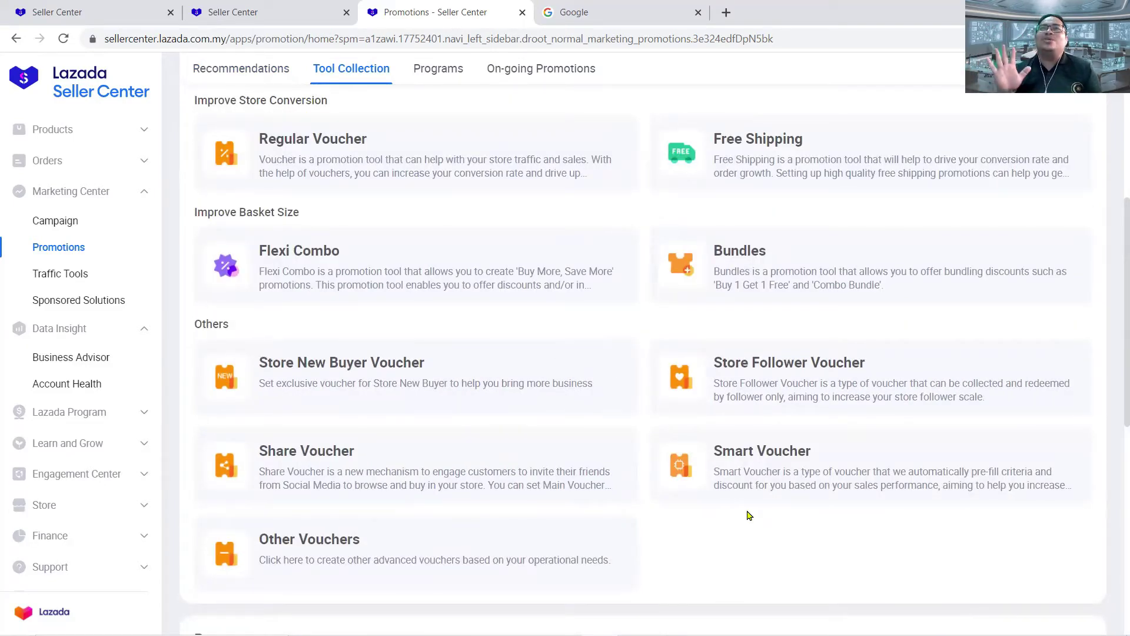
pyautogui.scroll(1, 749, 516)
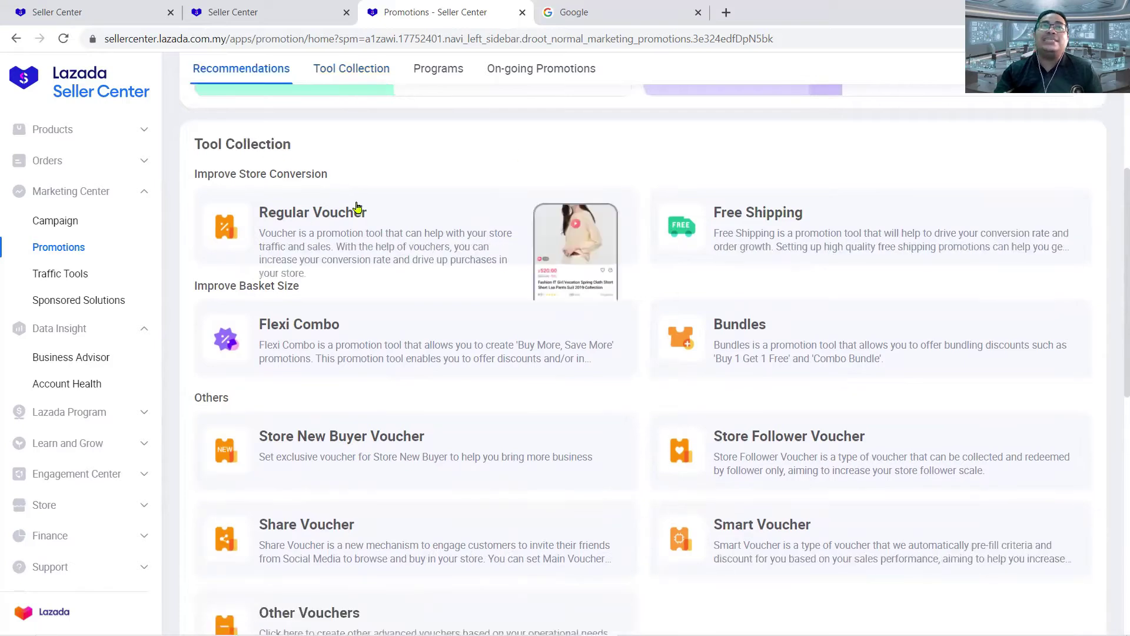
pyautogui.click(423, 252)
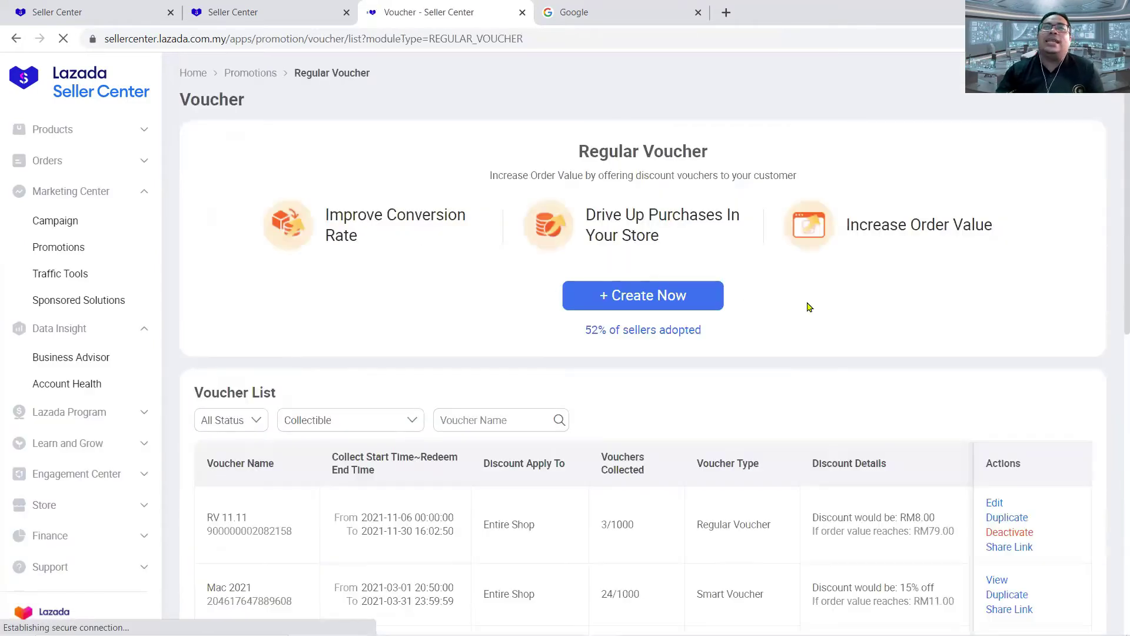
pyautogui.click(653, 301)
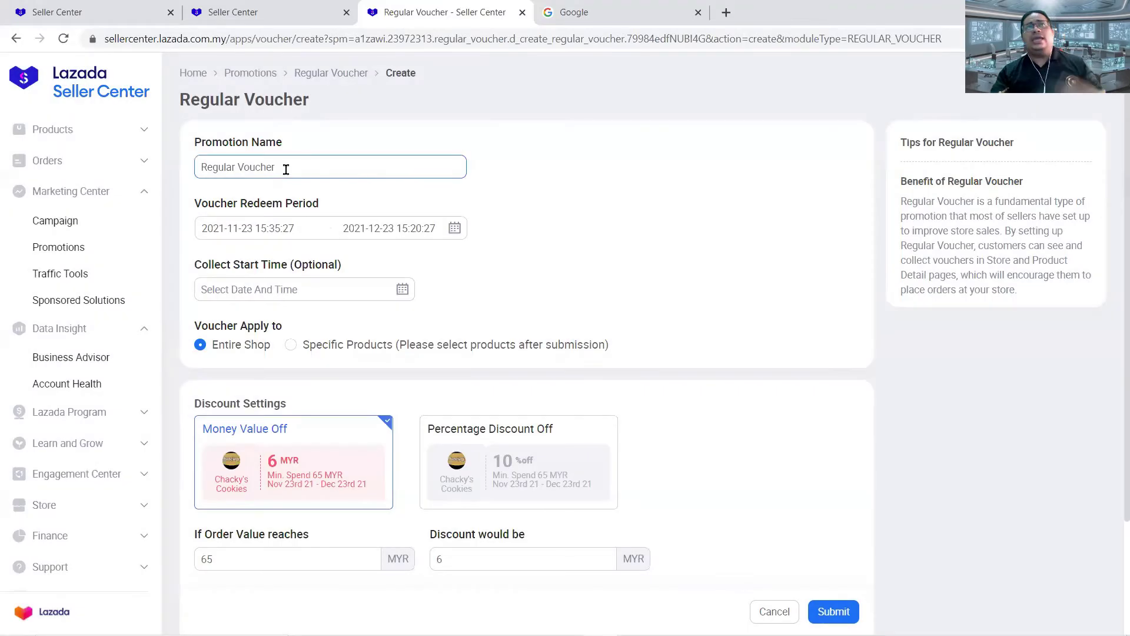
# Replace the default promotion name with "RV krismas 2021"
pyautogui.click(286, 170)
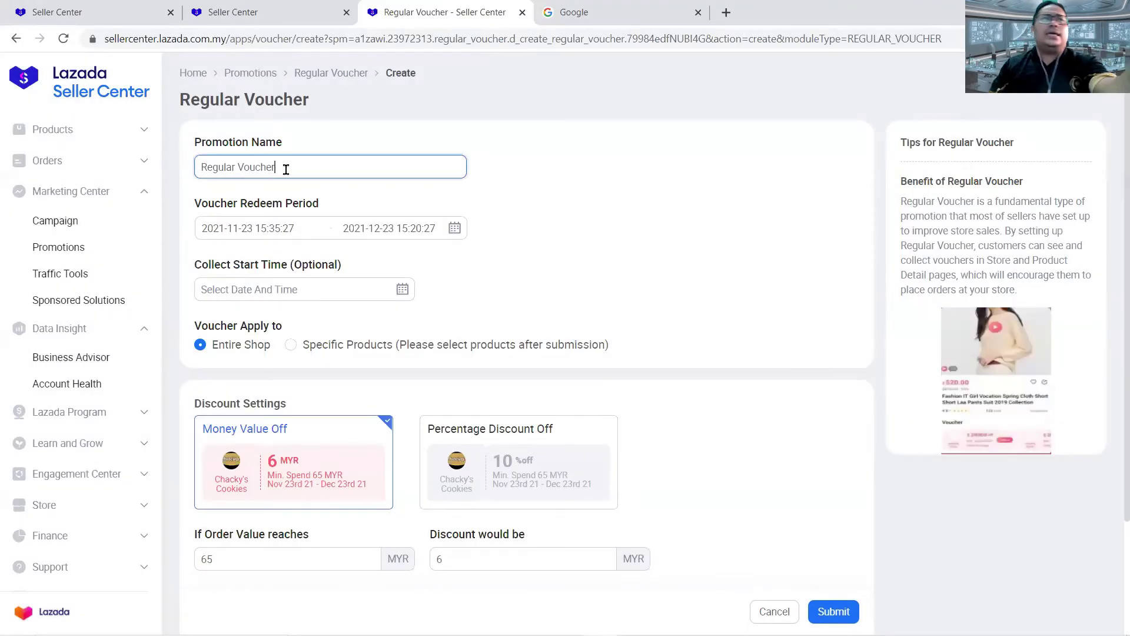
pyautogui.tripleClick(285, 170)
pyautogui.write('RV')
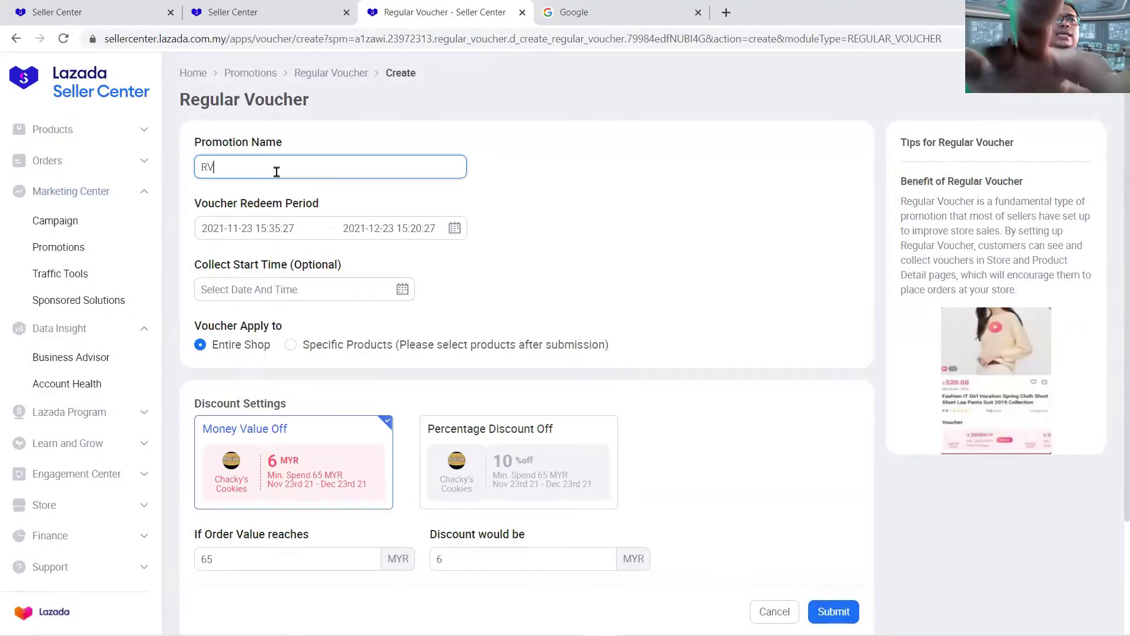
pyautogui.write(' krismas 2021')
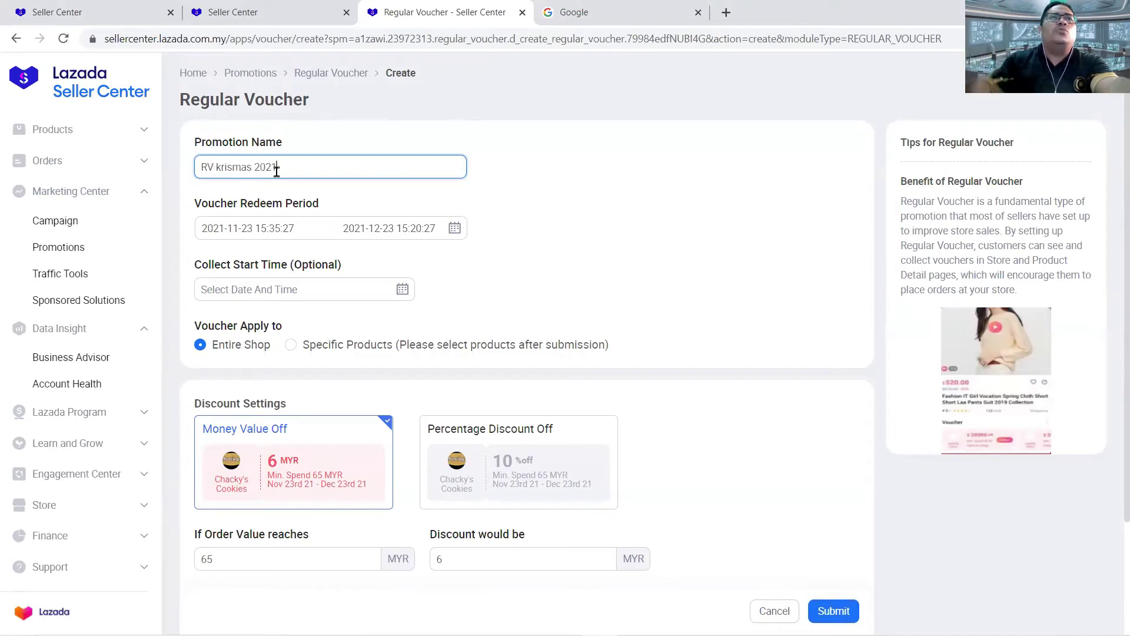
# Set the voucher redeem period to run from 2021-11-27 to 2021-11-30
pyautogui.click(396, 229)
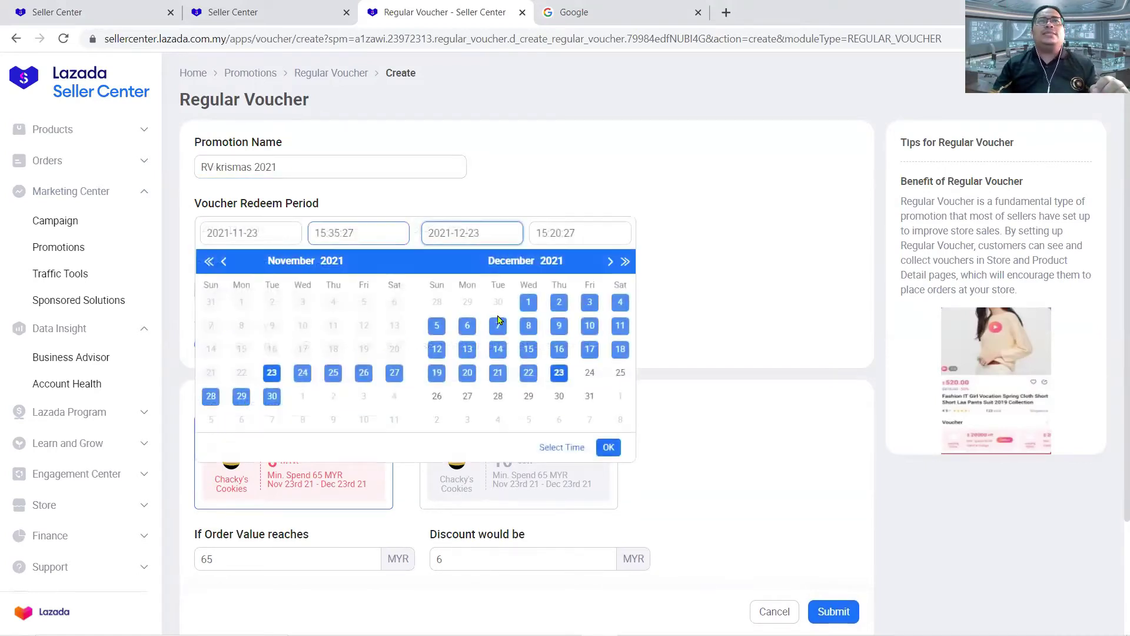
pyautogui.click(607, 447)
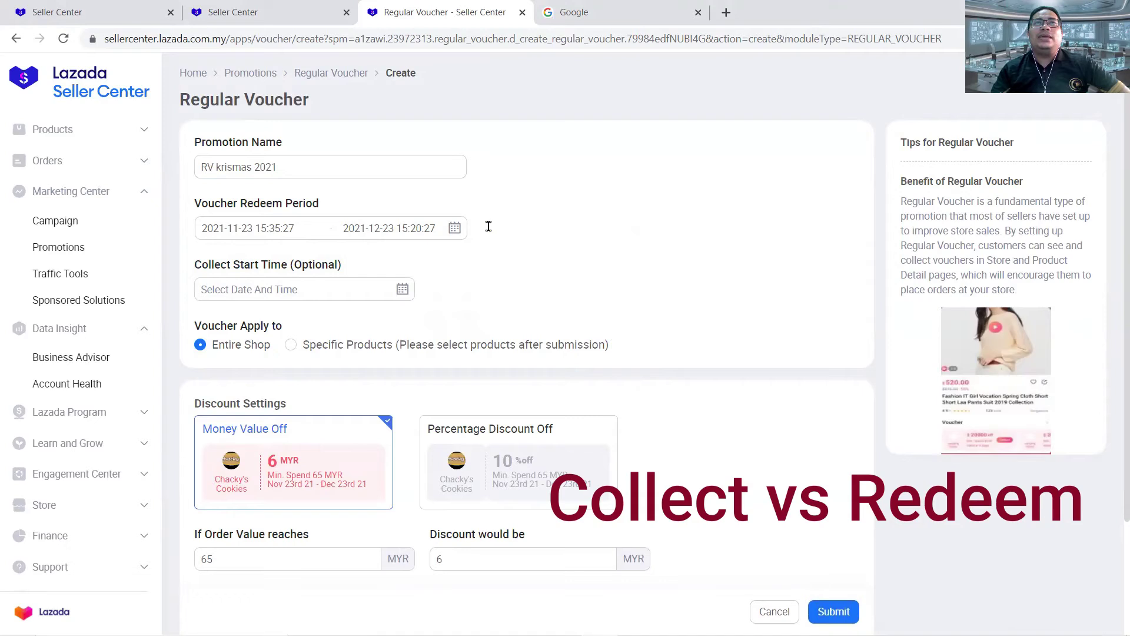
pyautogui.click(454, 228)
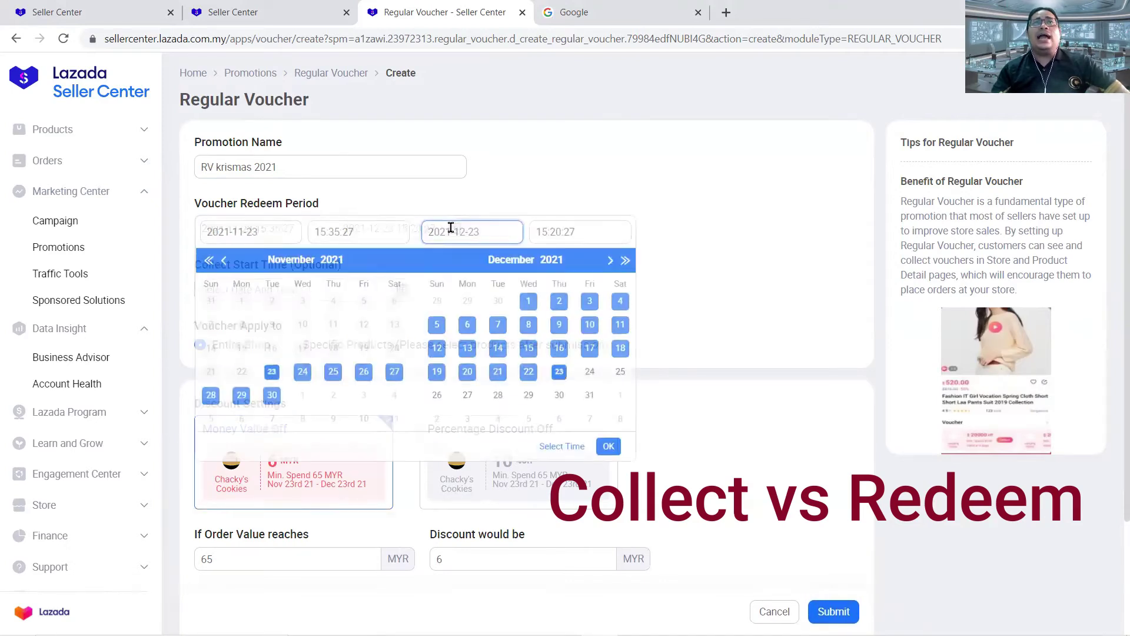
pyautogui.click(333, 373)
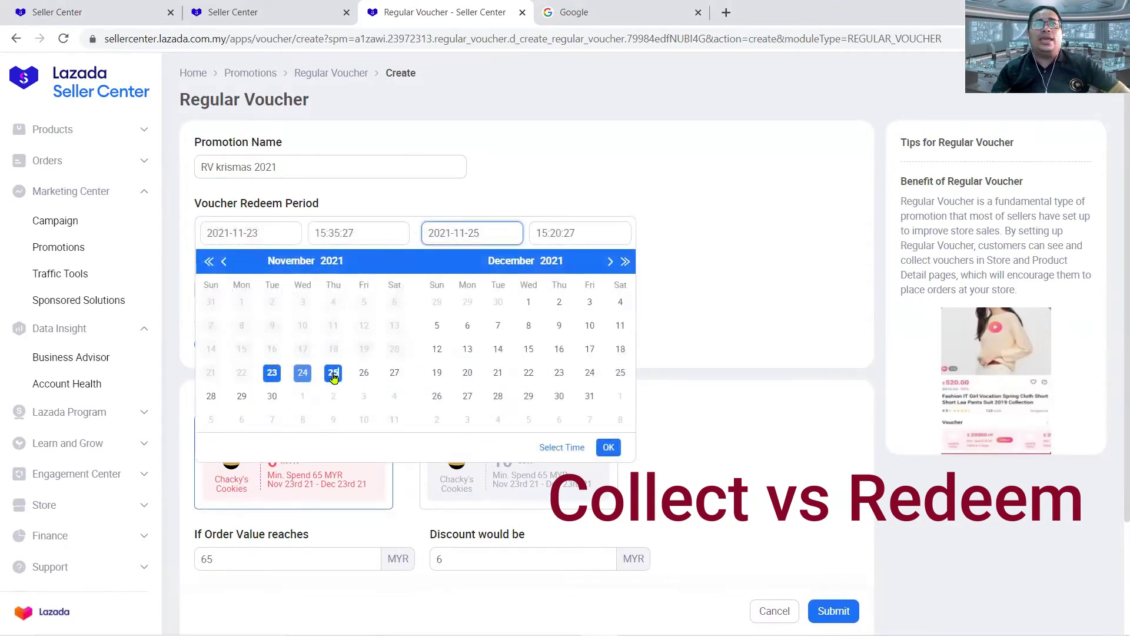
pyautogui.click(247, 231)
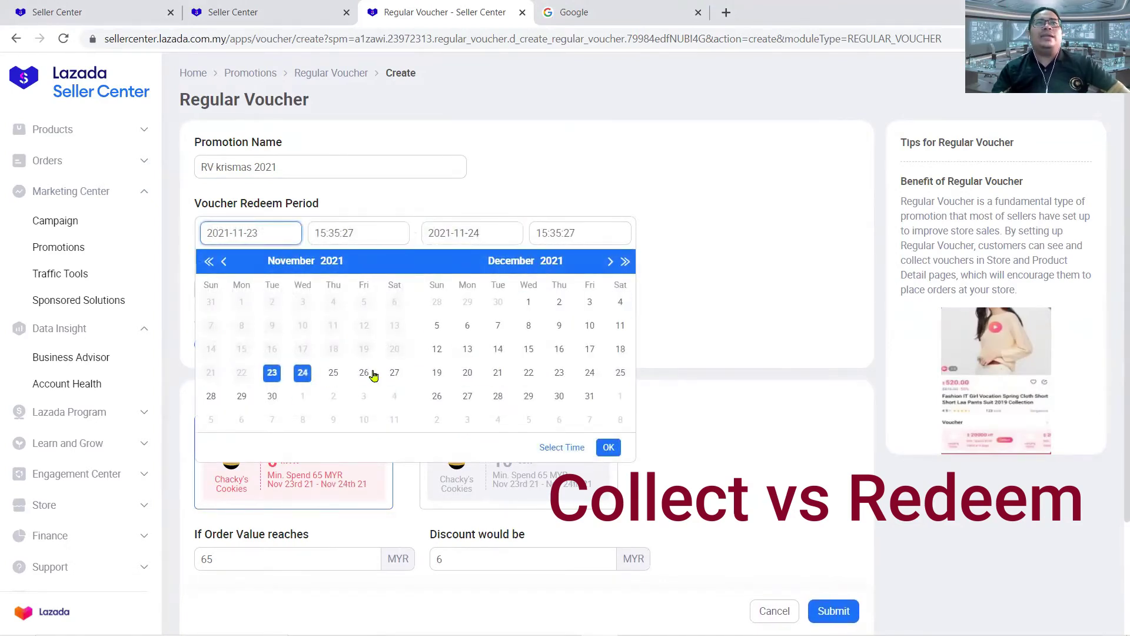
pyautogui.click(394, 374)
pyautogui.click(272, 397)
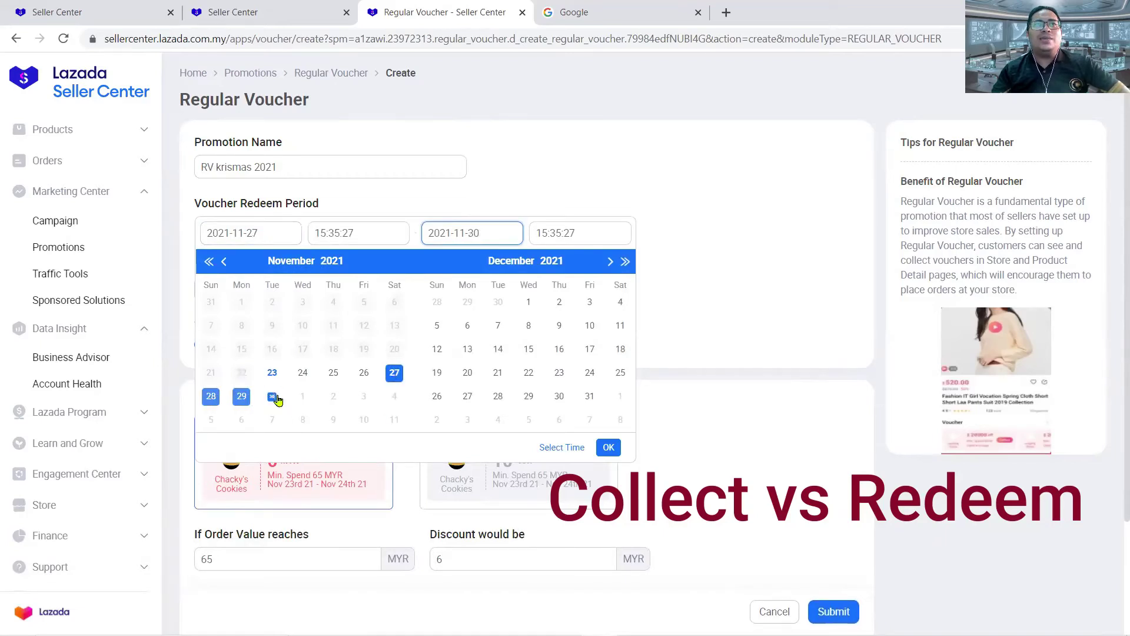
pyautogui.click(607, 448)
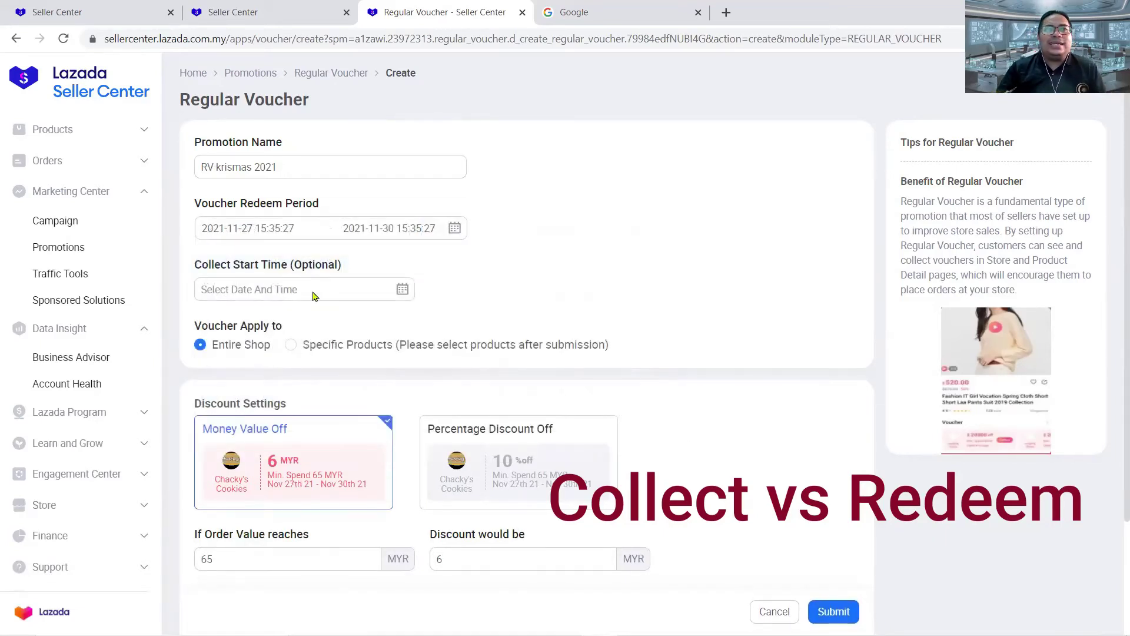
pyautogui.click(233, 283)
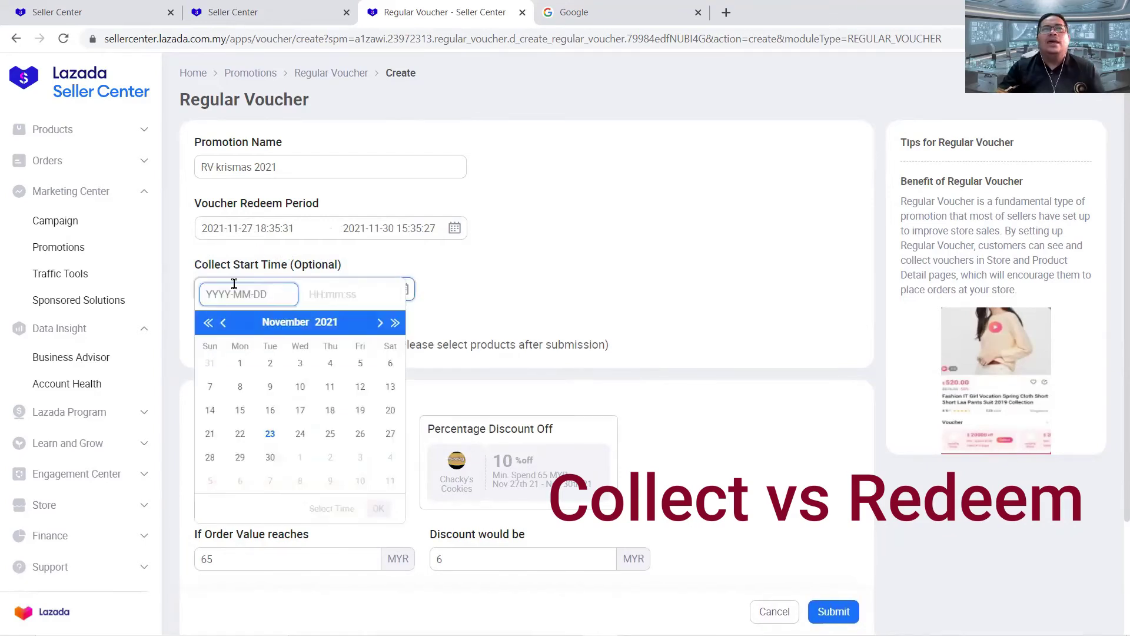
pyautogui.click(270, 435)
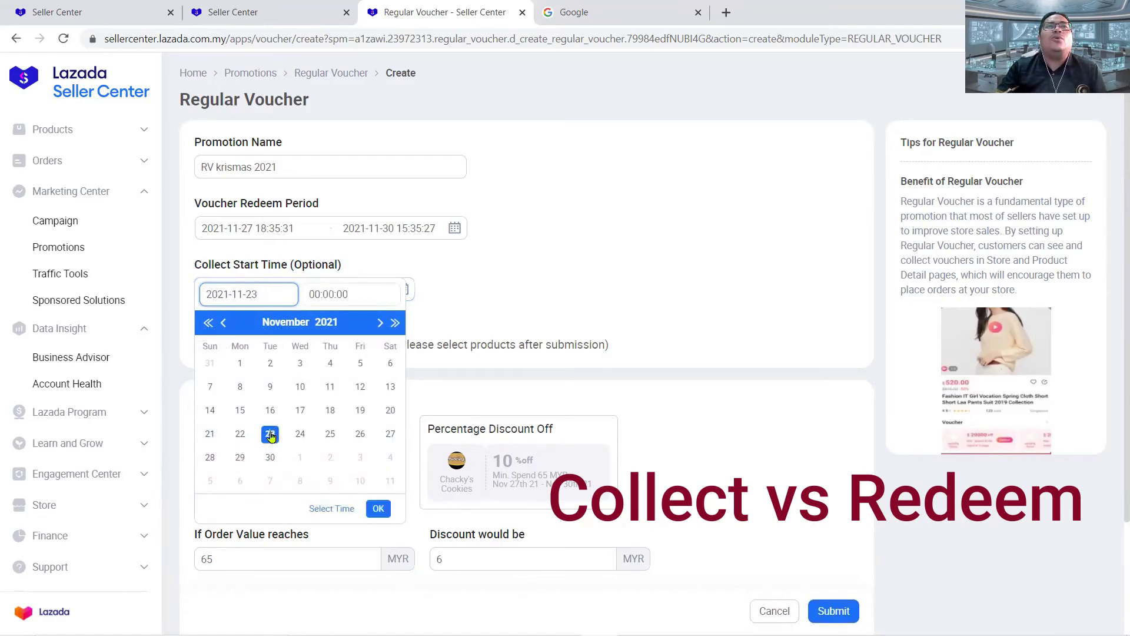
pyautogui.click(345, 292)
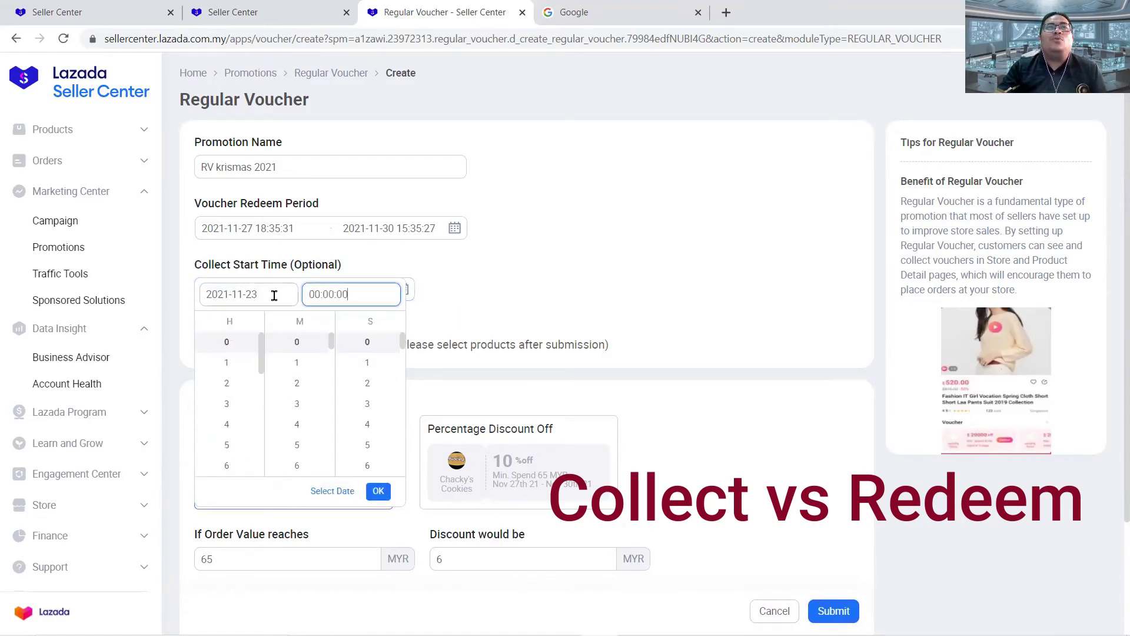
pyautogui.click(272, 295)
pyautogui.click(300, 434)
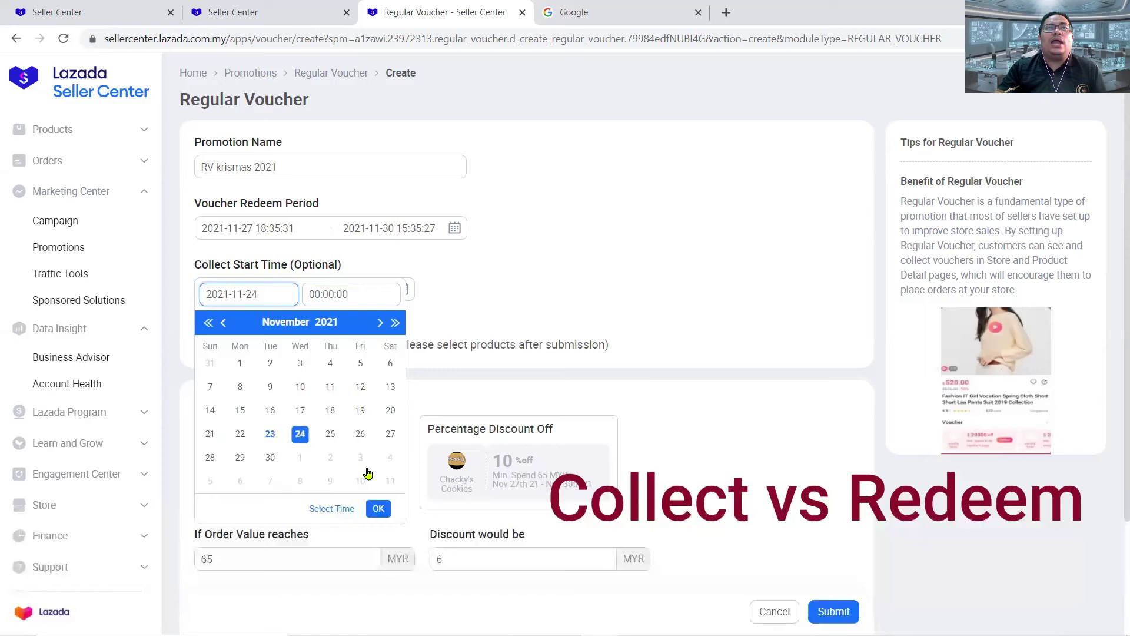
pyautogui.click(379, 510)
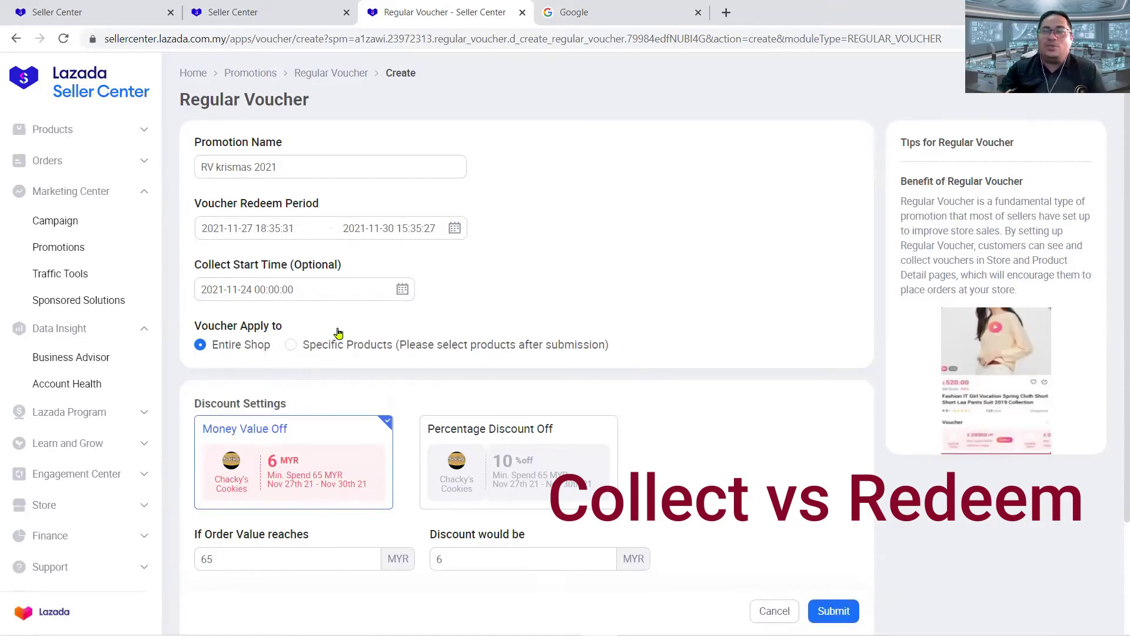
# Set the money-off discount to 3 MYR for orders reaching 49 MYR
pyautogui.scroll(-1, 324, 330)
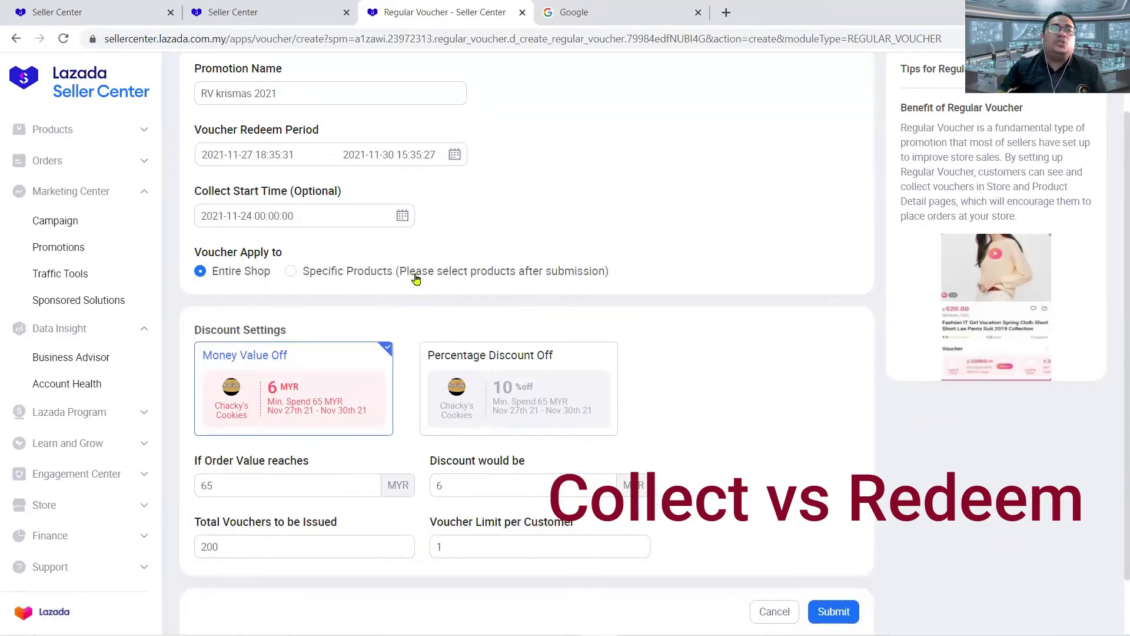
pyautogui.scroll(-1, 589, 306)
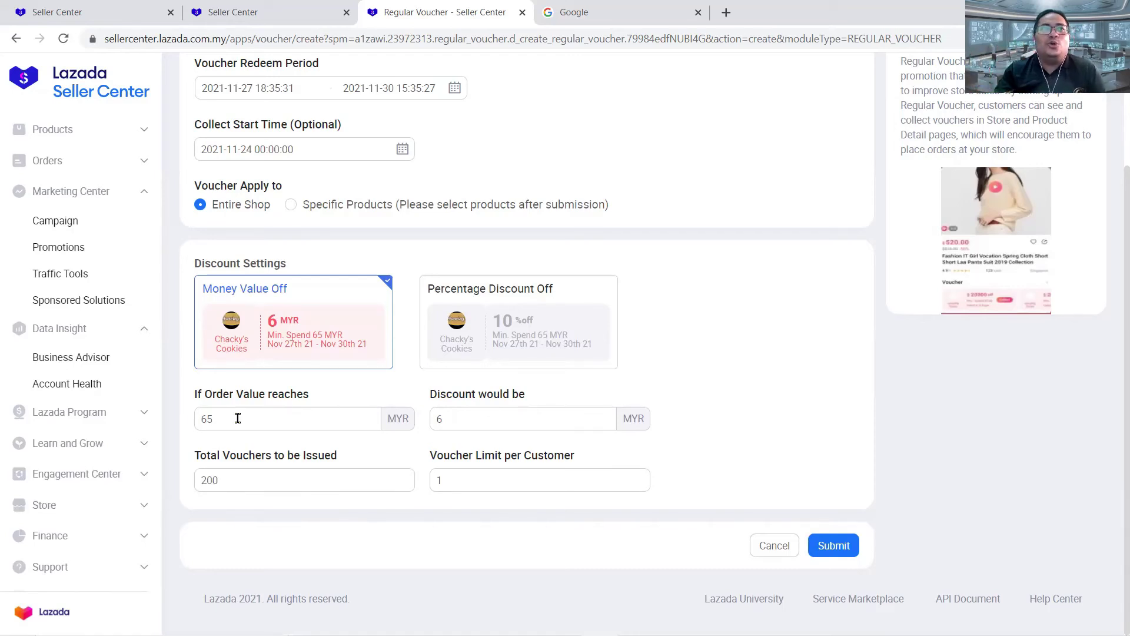
pyautogui.moveTo(242, 418); pyautogui.dragTo(179, 425)
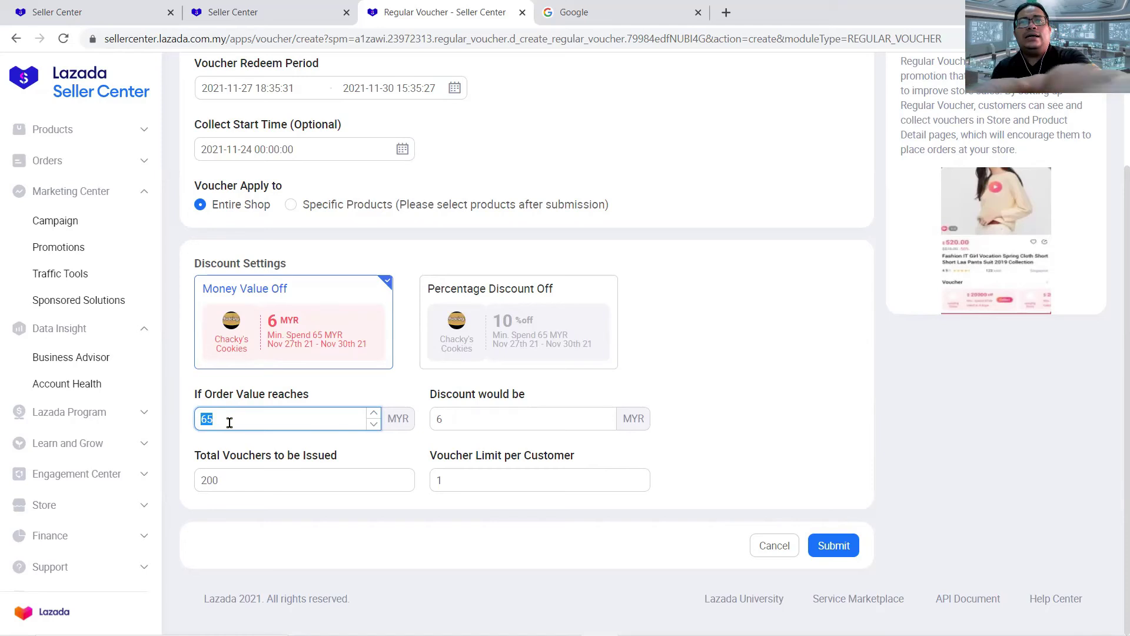
pyautogui.write('49')
pyautogui.click(433, 418)
pyautogui.doubleClick(433, 418)
pyautogui.write('3')
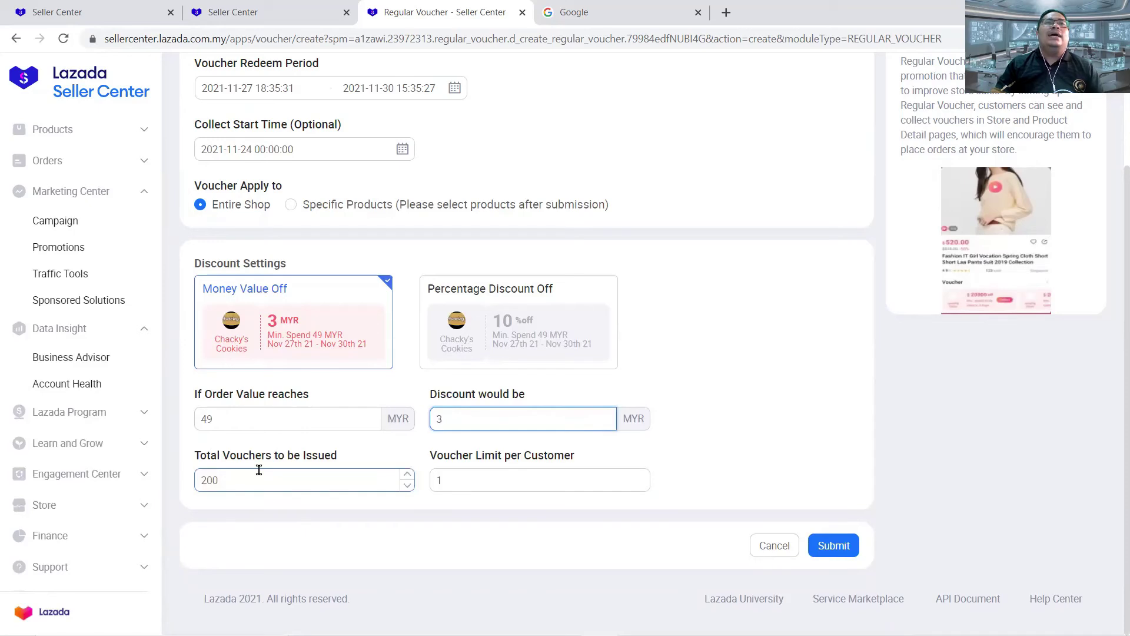
# Set the voucher limit per customer to 5
pyautogui.doubleClick(464, 483)
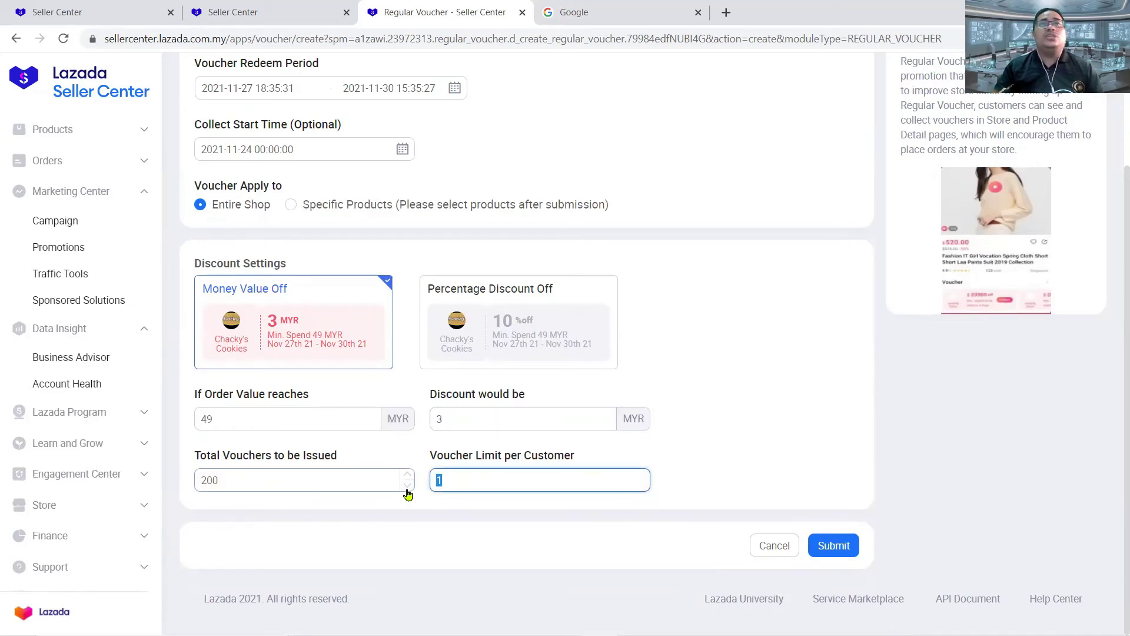
pyautogui.write('5')
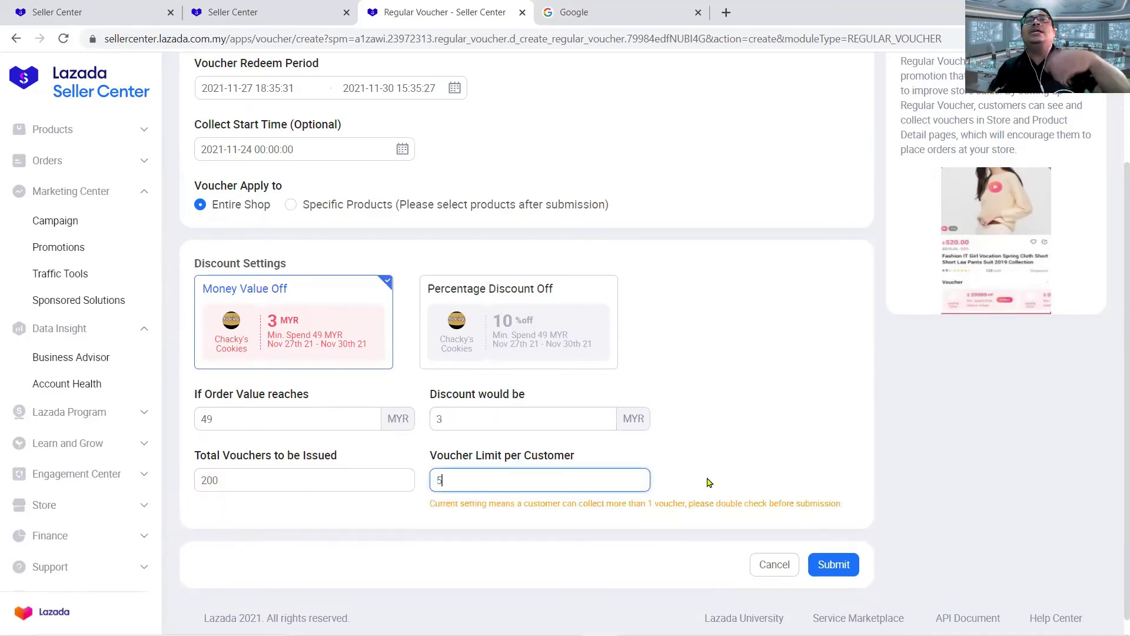
pyautogui.click(765, 481)
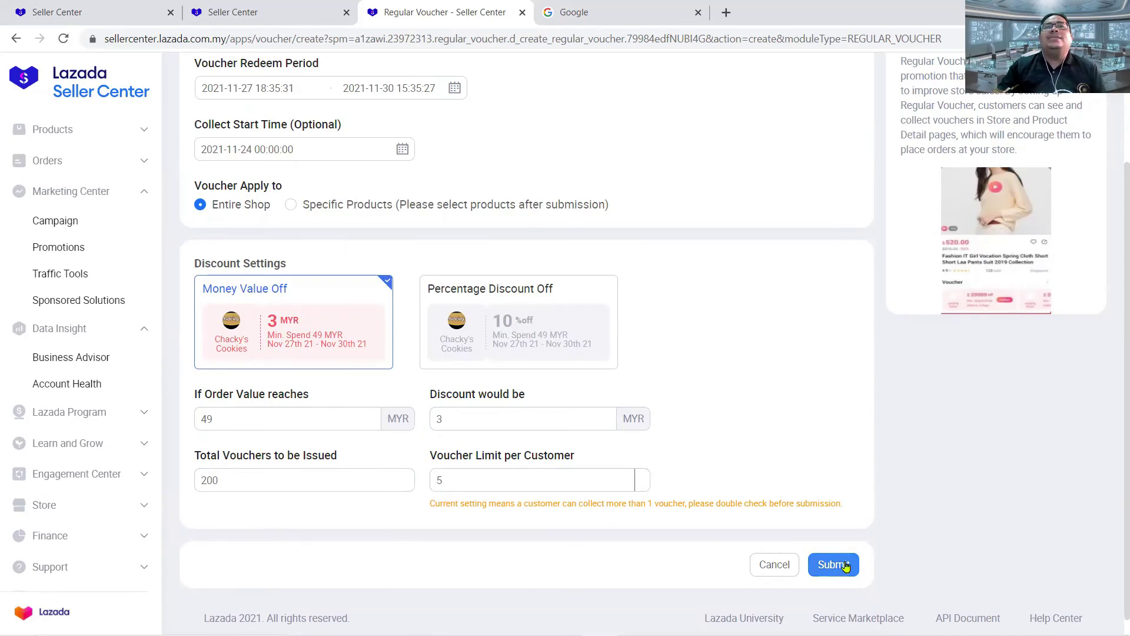
# Change the promotion name to "RV nov 2021"
pyautogui.scroll(1, 754, 397)
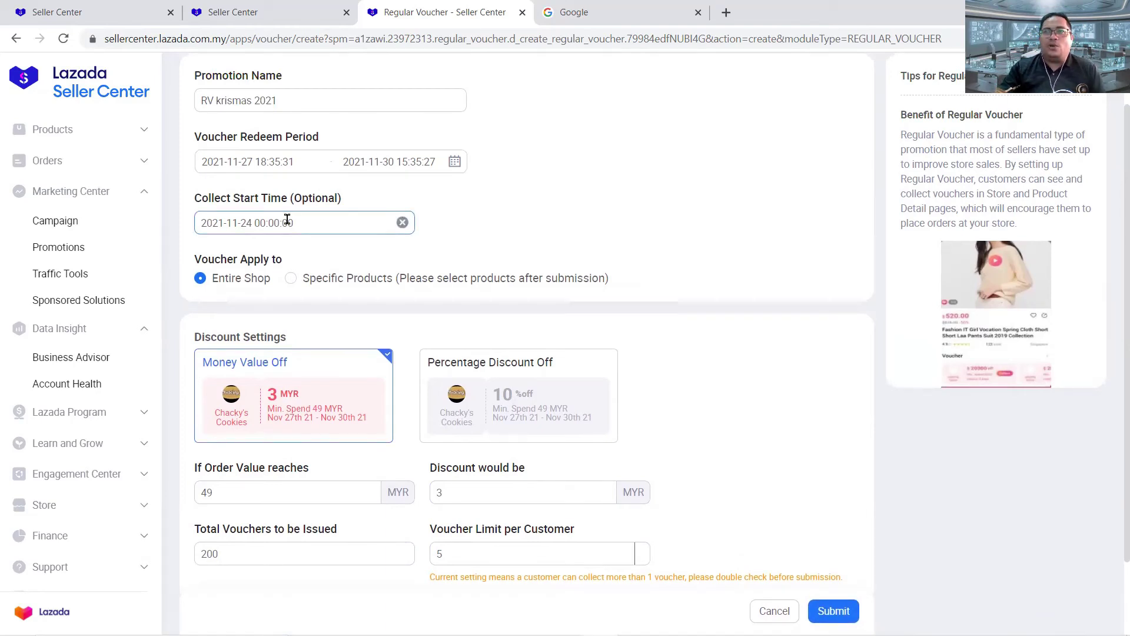
pyautogui.scroll(1, 398, 158)
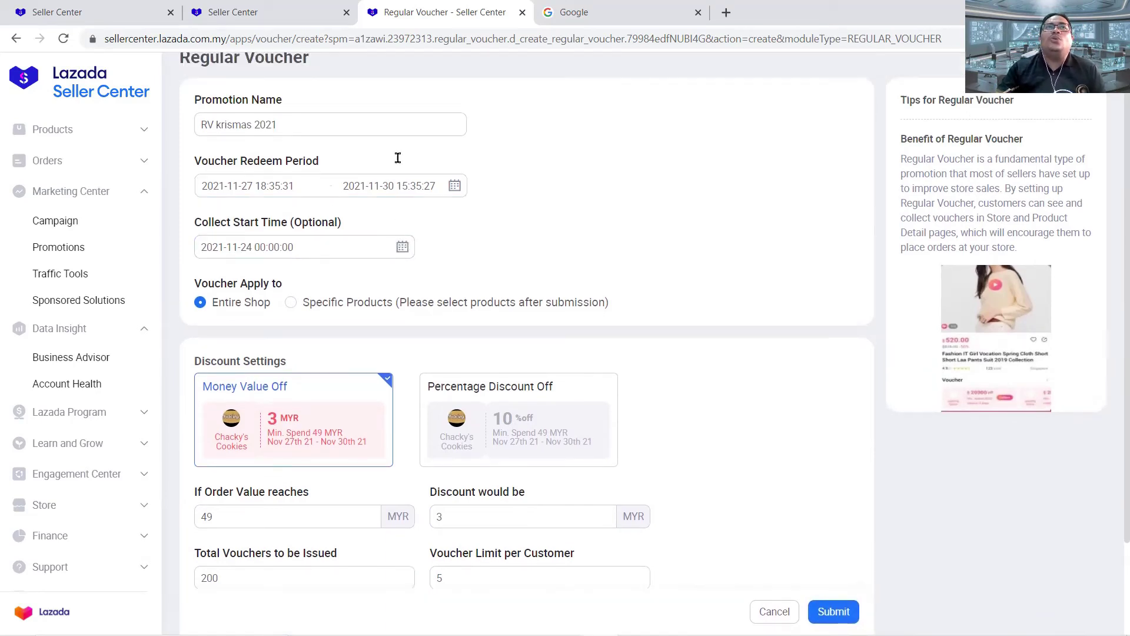
pyautogui.click(259, 168)
pyautogui.press('BackSpace')
pyautogui.press('BackSpace')
pyautogui.press('BackSpace')
pyautogui.press('BackSpace')
pyautogui.press('BackSpace')
pyautogui.press('BackSpace')
pyautogui.press('BackSpace')
pyautogui.write('nov')
# Submit the regular voucher and check its entry in the voucher list
pyautogui.scroll(-1, 763, 459)
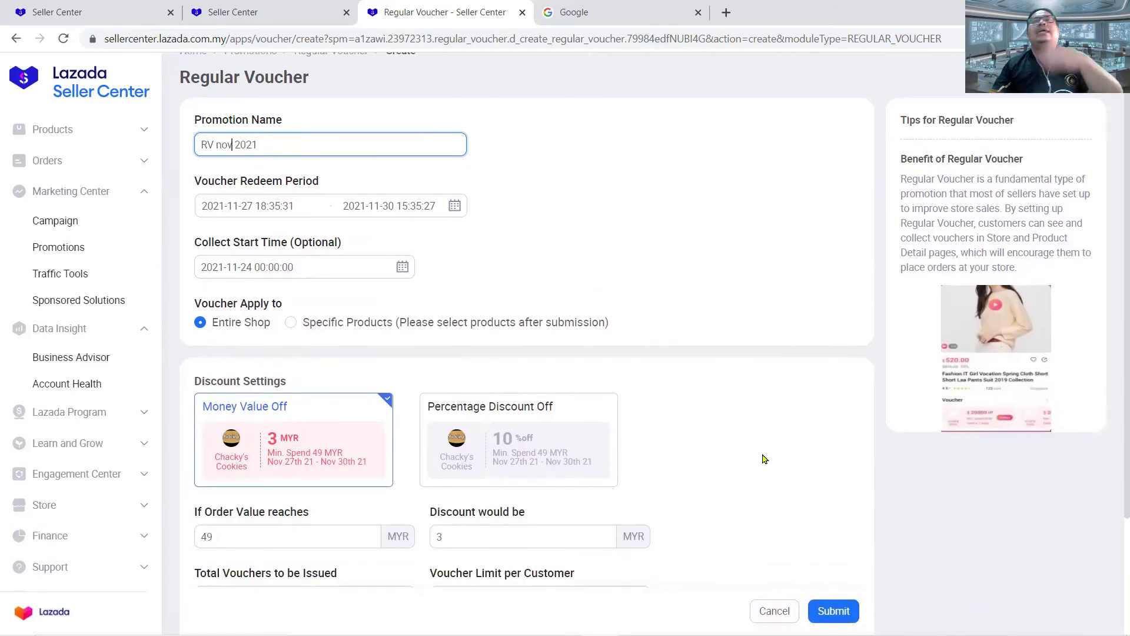
pyautogui.scroll(-3, 763, 459)
pyautogui.click(834, 547)
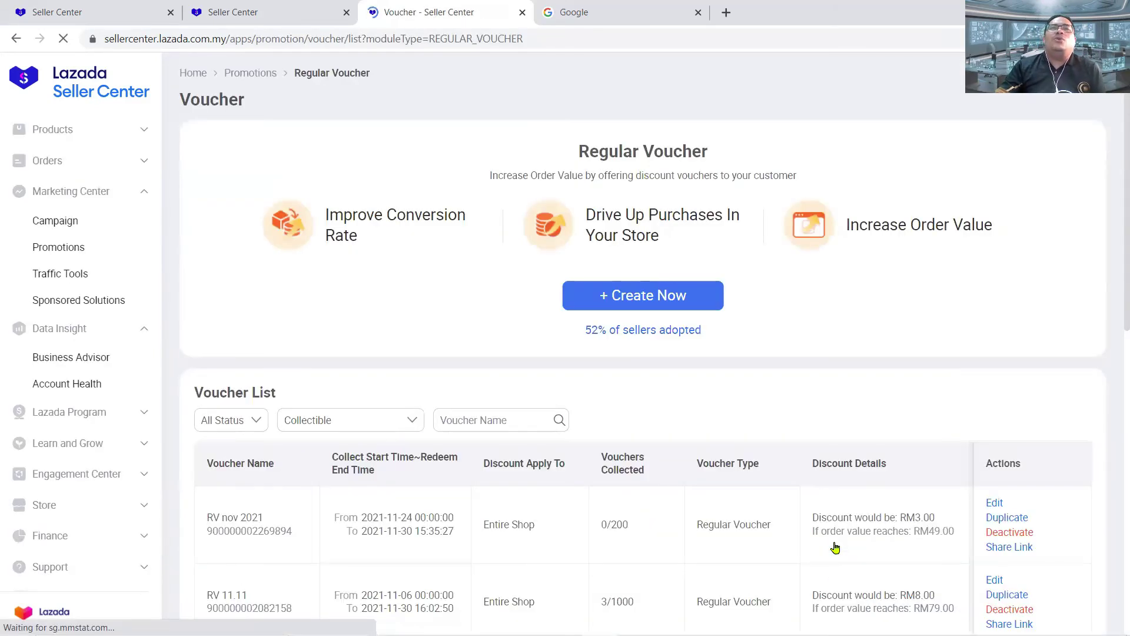
pyautogui.scroll(-3, 834, 547)
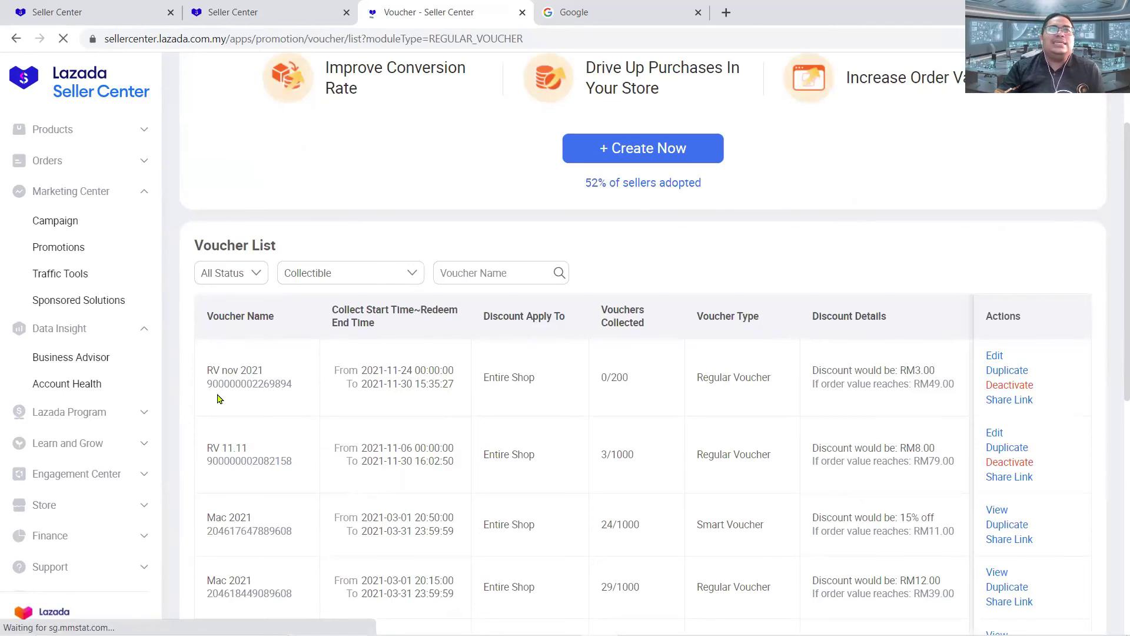
pyautogui.scroll(3, 691, 387)
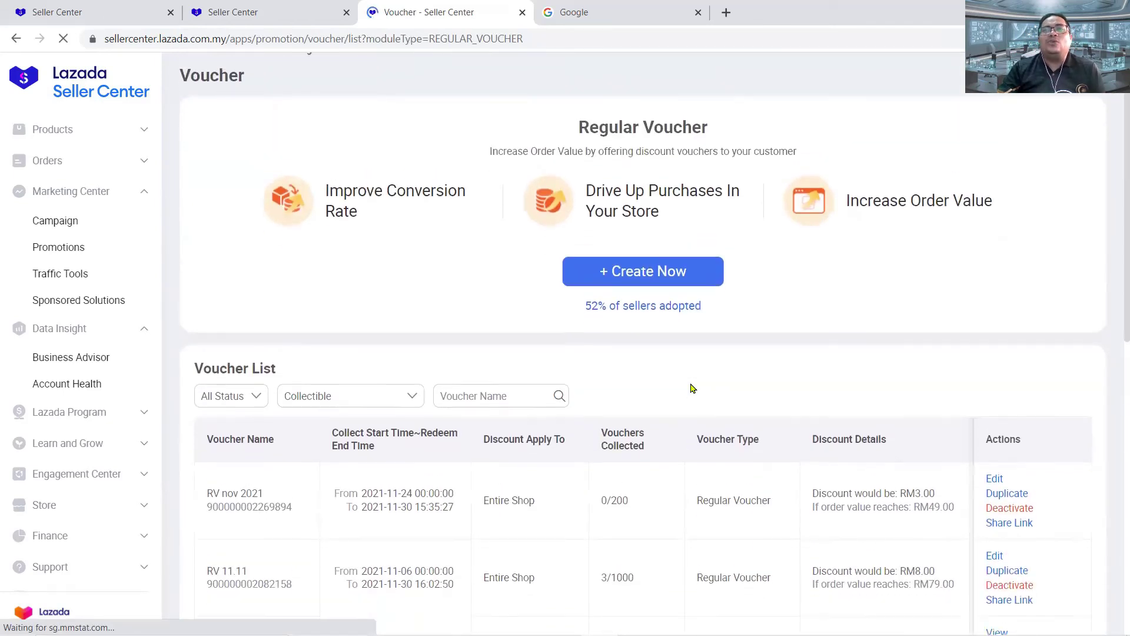
pyautogui.scroll(-2, 692, 388)
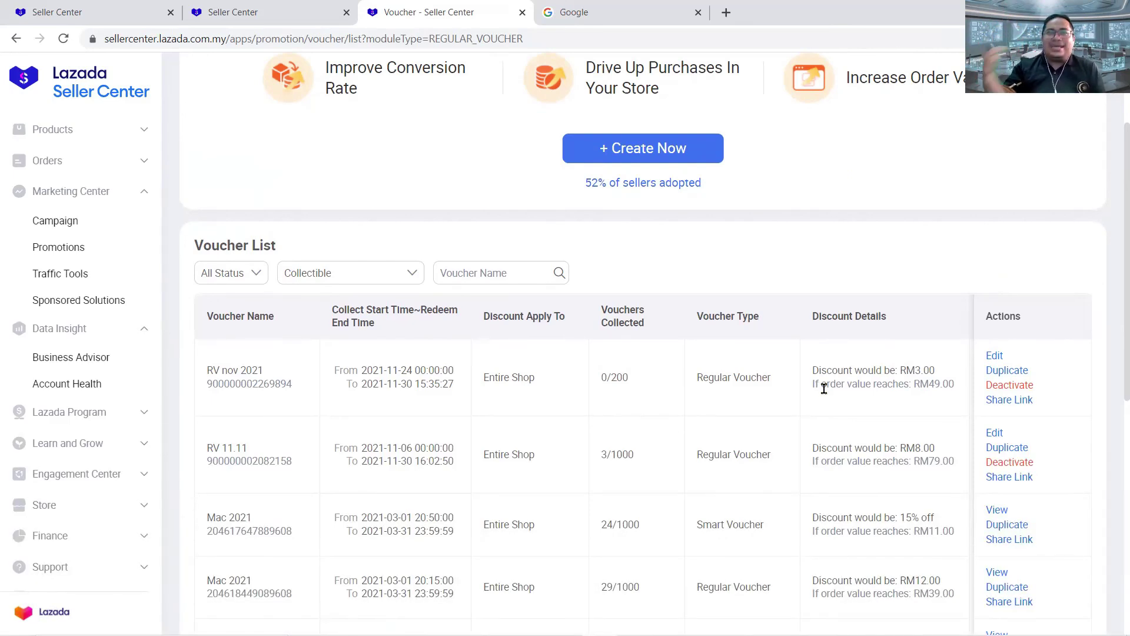
pyautogui.scroll(3, 824, 389)
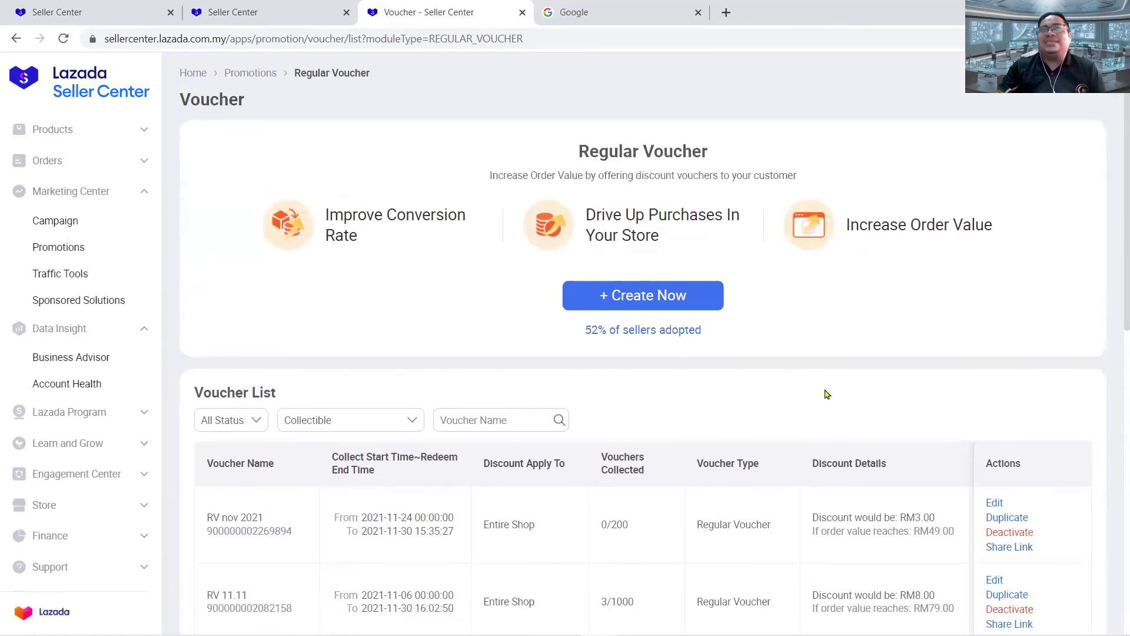